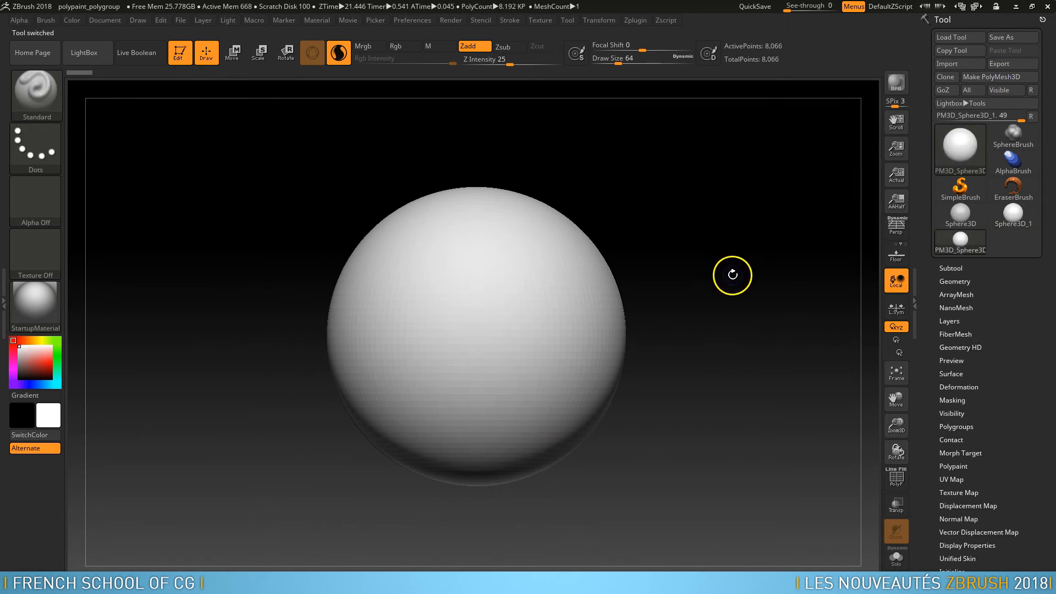
# Turn on Colorize in the sphere's Polypaint settings.
pyautogui.moveTo(1003, 419); pyautogui.dragTo(1002, 391)
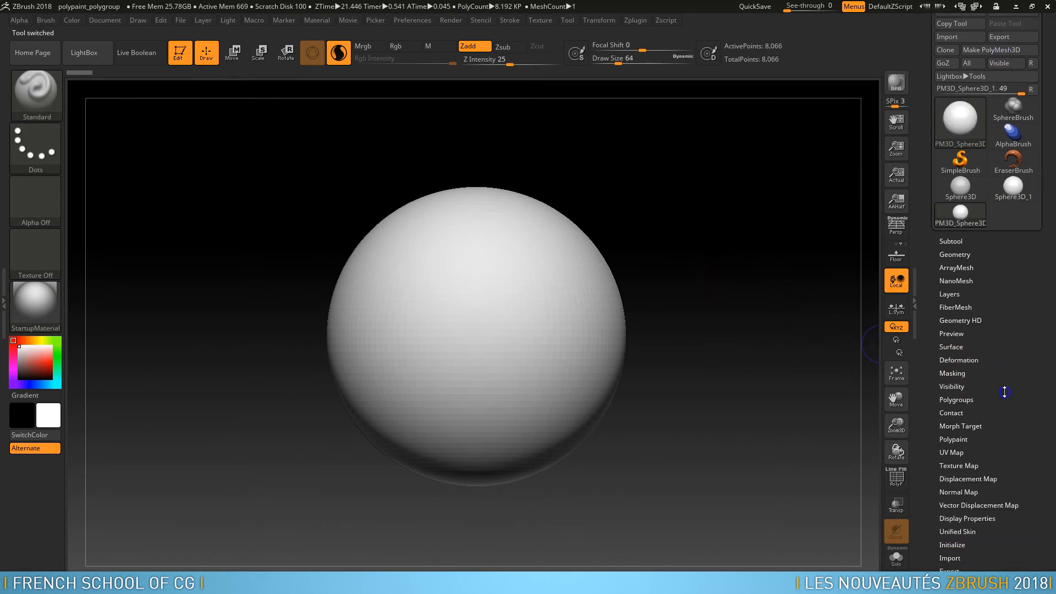
pyautogui.click(953, 439)
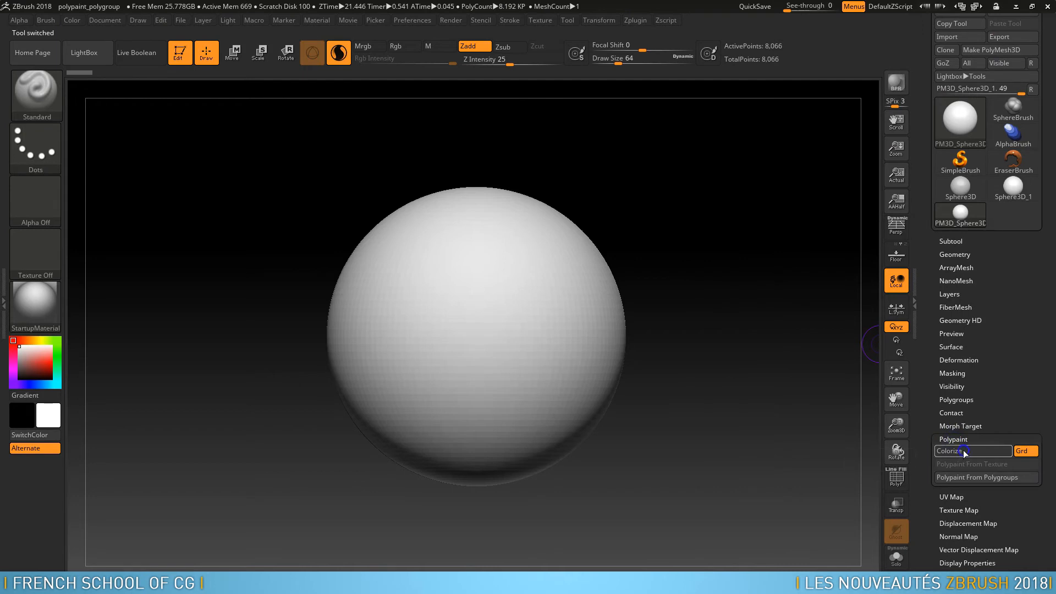
pyautogui.click(963, 451)
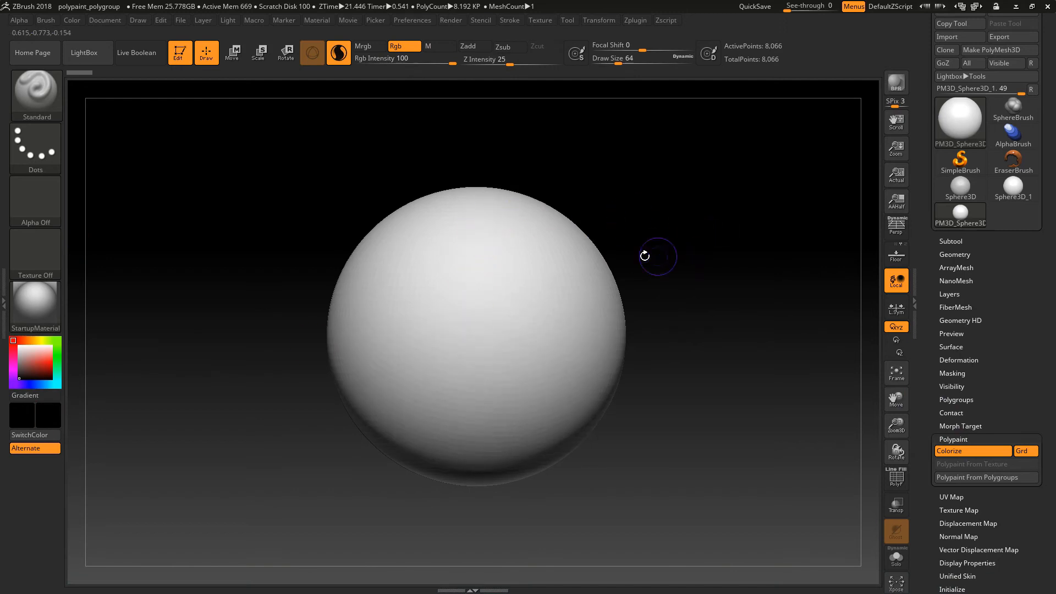
# Paint intersecting black bands around the whole sphere with the Standard brush, using Rgb only at intensity 100 and draw size 64.
pyautogui.moveTo(498, 240)
pyautogui.mouseDown()
pyautogui.moveTo(523, 237)
pyautogui.moveTo(581, 277)
pyautogui.moveTo(605, 343)
pyautogui.moveTo(505, 388)
pyautogui.moveTo(575, 449)
pyautogui.mouseUp()
pyautogui.moveTo(667, 444)
pyautogui.mouseDown()
pyautogui.moveTo(745, 338)
pyautogui.moveTo(611, 328)
pyautogui.mouseUp()
pyautogui.moveTo(516, 325)
pyautogui.mouseDown()
pyautogui.moveTo(569, 380)
pyautogui.moveTo(517, 440)
pyautogui.moveTo(468, 457)
pyautogui.mouseUp()
pyautogui.keyDown('alt'); pyautogui.moveTo(732, 429); pyautogui.dragTo(756, 304); pyautogui.keyUp('alt')
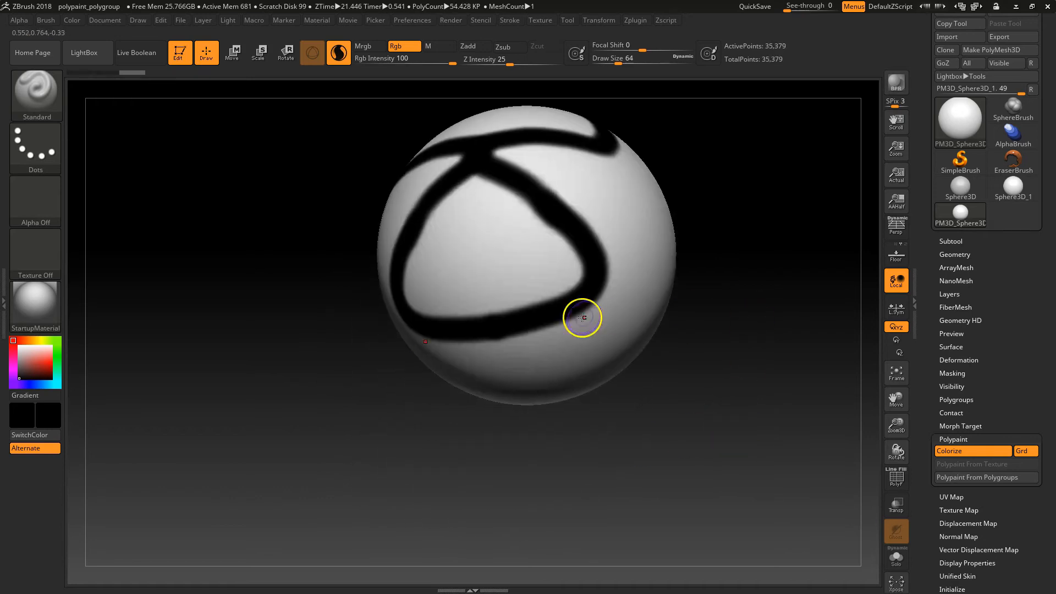
pyautogui.moveTo(499, 323)
pyautogui.mouseDown()
pyautogui.moveTo(569, 328)
pyautogui.moveTo(541, 375)
pyautogui.mouseUp()
pyautogui.moveTo(709, 353)
pyautogui.mouseDown()
pyautogui.moveTo(770, 295)
pyautogui.moveTo(760, 346)
pyautogui.mouseUp()
pyautogui.moveTo(509, 187)
pyautogui.mouseDown()
pyautogui.moveTo(448, 228)
pyautogui.moveTo(484, 346)
pyautogui.moveTo(609, 309)
pyautogui.moveTo(572, 334)
pyautogui.moveTo(547, 384)
pyautogui.moveTo(553, 440)
pyautogui.mouseUp()
pyautogui.moveTo(804, 432)
pyautogui.mouseDown()
pyautogui.moveTo(821, 347)
pyautogui.moveTo(609, 326)
pyautogui.mouseUp()
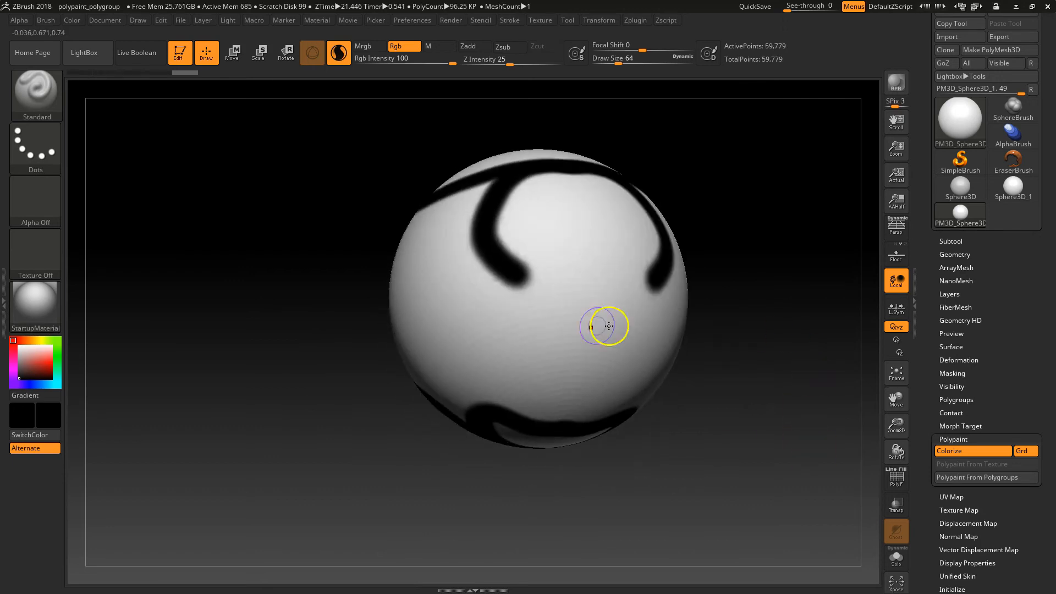
pyautogui.moveTo(510, 273)
pyautogui.mouseDown()
pyautogui.moveTo(580, 295)
pyautogui.moveTo(512, 367)
pyautogui.moveTo(567, 429)
pyautogui.mouseUp()
pyautogui.moveTo(745, 381)
pyautogui.mouseDown()
pyautogui.moveTo(820, 370)
pyautogui.moveTo(770, 353)
pyautogui.moveTo(785, 353)
pyautogui.mouseUp()
pyautogui.moveTo(379, 223)
pyautogui.mouseDown()
pyautogui.moveTo(334, 223)
pyautogui.moveTo(298, 278)
pyautogui.moveTo(331, 352)
pyautogui.moveTo(450, 393)
pyautogui.mouseUp()
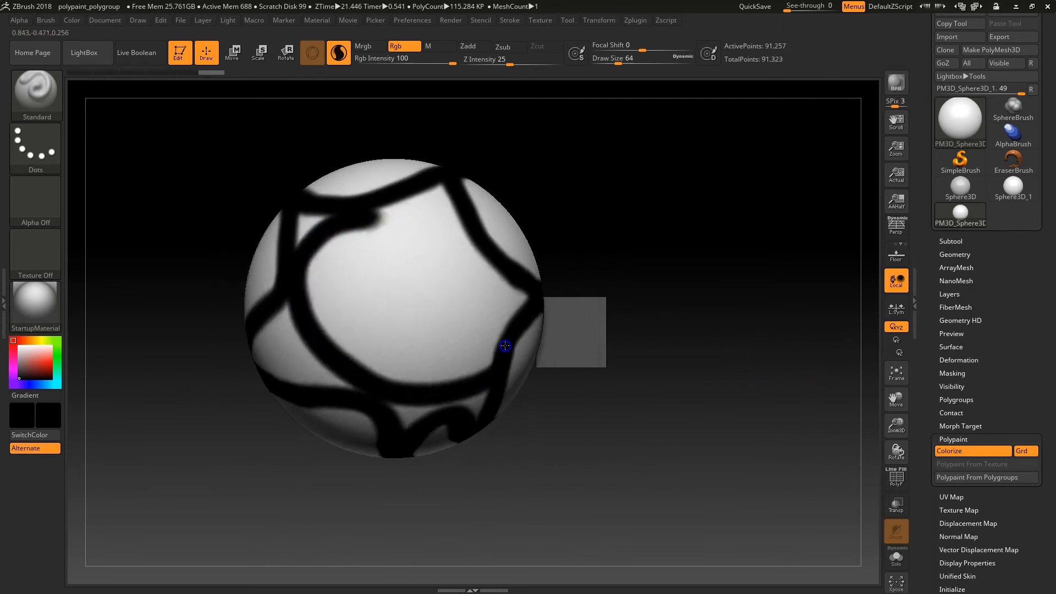
pyautogui.moveTo(487, 268)
pyautogui.mouseDown()
pyautogui.moveTo(406, 226)
pyautogui.moveTo(355, 220)
pyautogui.mouseUp()
pyautogui.moveTo(750, 255)
pyautogui.mouseDown()
pyautogui.moveTo(677, 344)
pyautogui.moveTo(650, 360)
pyautogui.moveTo(703, 394)
pyautogui.moveTo(707, 315)
pyautogui.moveTo(728, 406)
pyautogui.mouseUp()
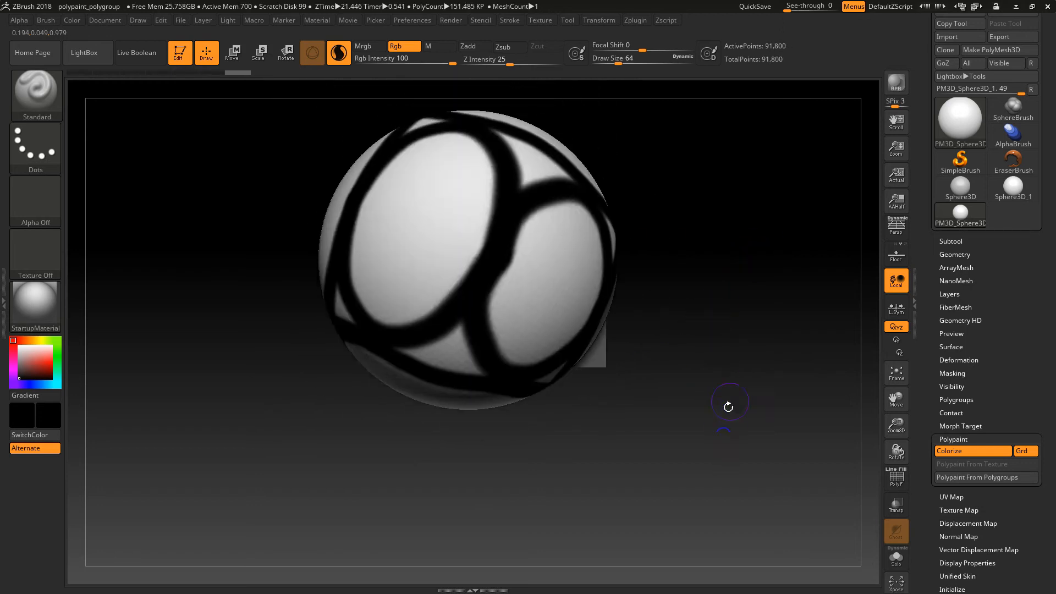
# Create polygroups from the painted areas using PolyGroupIt from Paint with the Border option, and show the polyframe to inspect them.
pyautogui.press('f')
pyautogui.moveTo(791, 327)
pyautogui.mouseDown()
pyautogui.moveTo(804, 365)
pyautogui.moveTo(752, 300)
pyautogui.moveTo(673, 420)
pyautogui.moveTo(710, 361)
pyautogui.moveTo(686, 325)
pyautogui.moveTo(694, 344)
pyautogui.mouseUp()
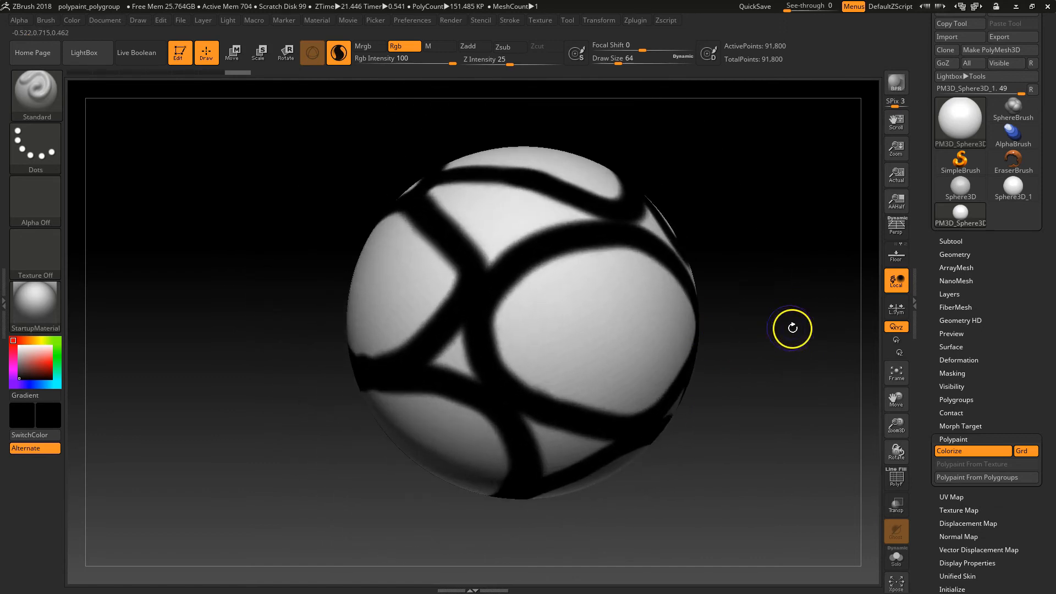
pyautogui.click(638, 23)
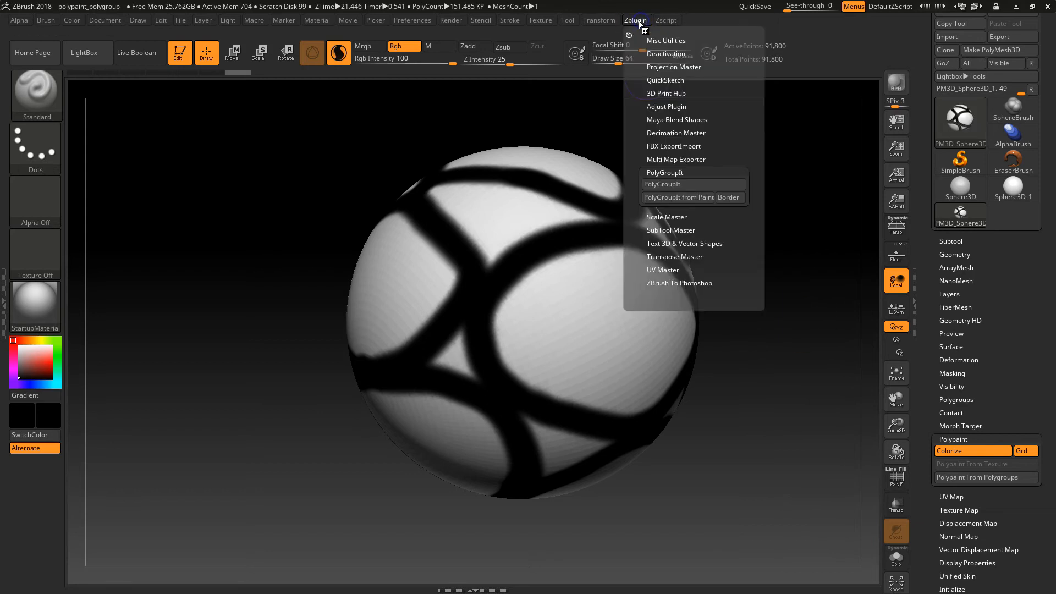
pyautogui.click(732, 198)
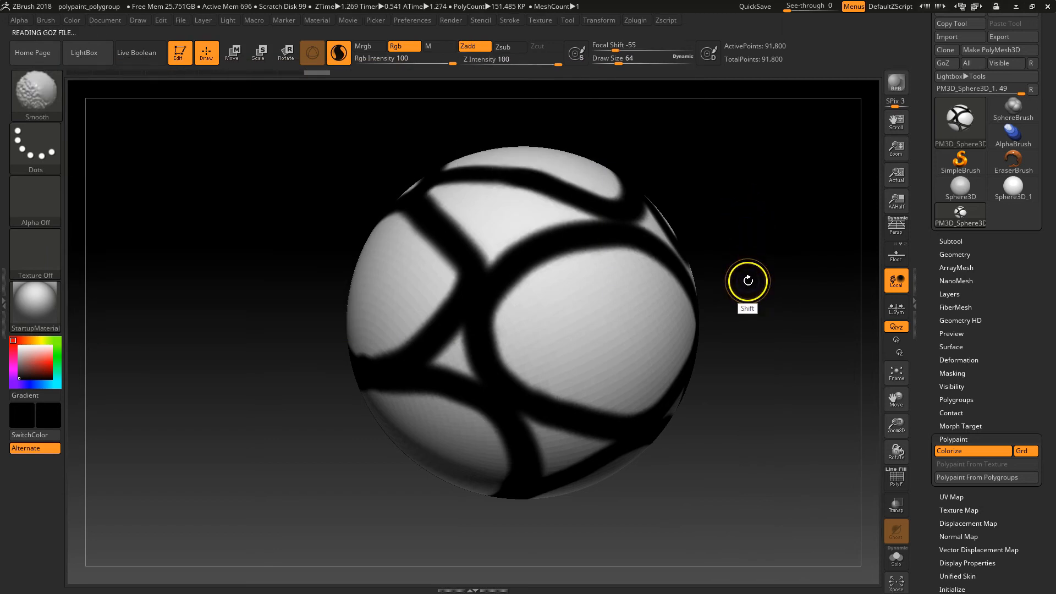
pyautogui.moveTo(713, 277); pyautogui.dragTo(778, 353)
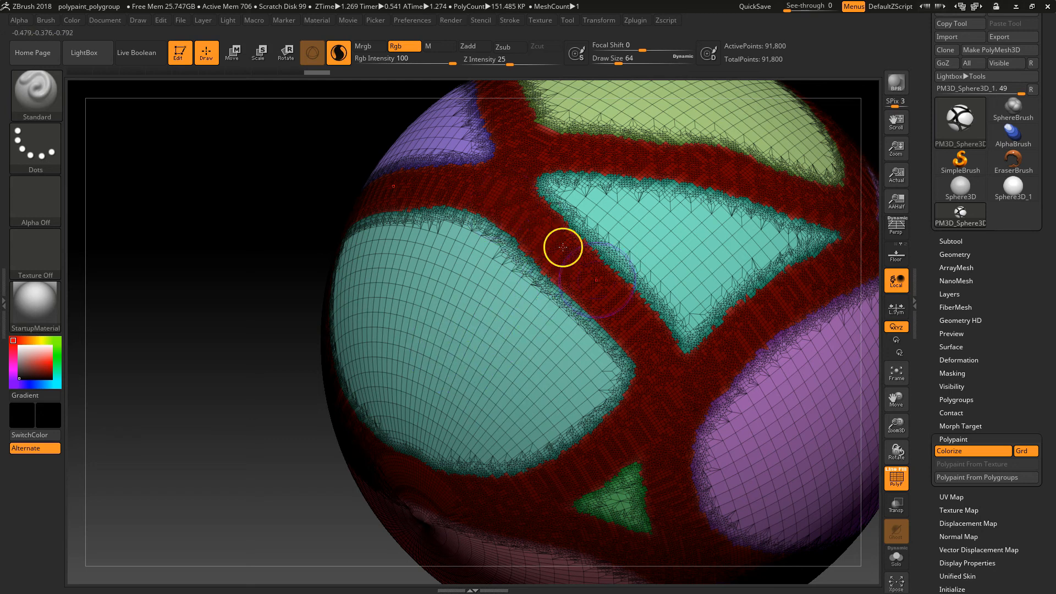
pyautogui.moveTo(231, 389)
pyautogui.keyDown('alt'); pyautogui.mouseDown()
pyautogui.moveTo(199, 332)
pyautogui.moveTo(241, 385)
pyautogui.moveTo(219, 314)
pyautogui.mouseUp(); pyautogui.keyUp('alt')
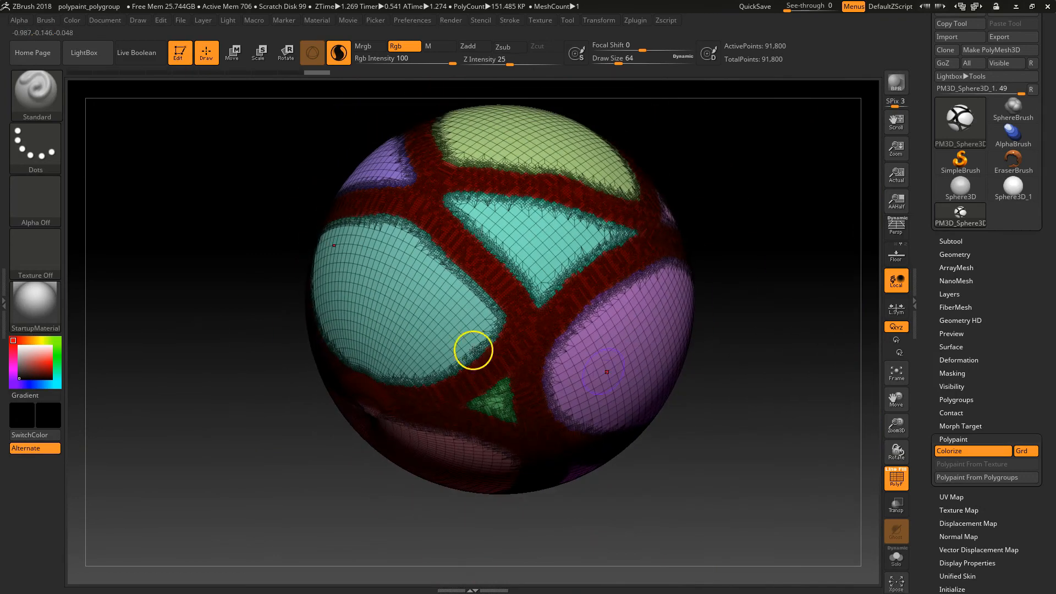
# Smooth the polygroup boundaries slightly with the Polish By Groups deformation.
pyautogui.click(973, 438)
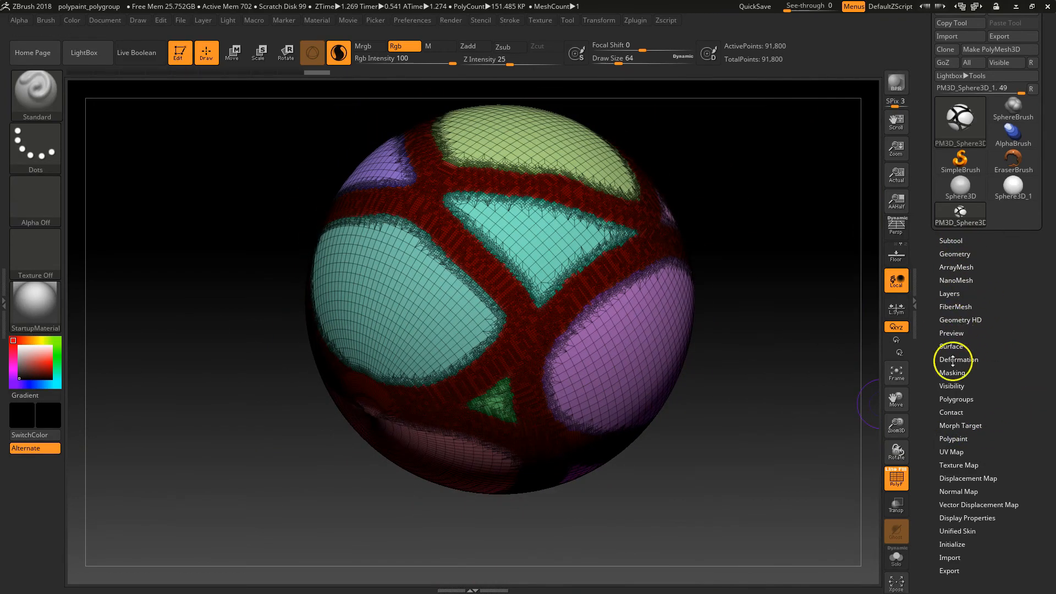
pyautogui.moveTo(989, 450); pyautogui.dragTo(1029, 370)
pyautogui.click(972, 316)
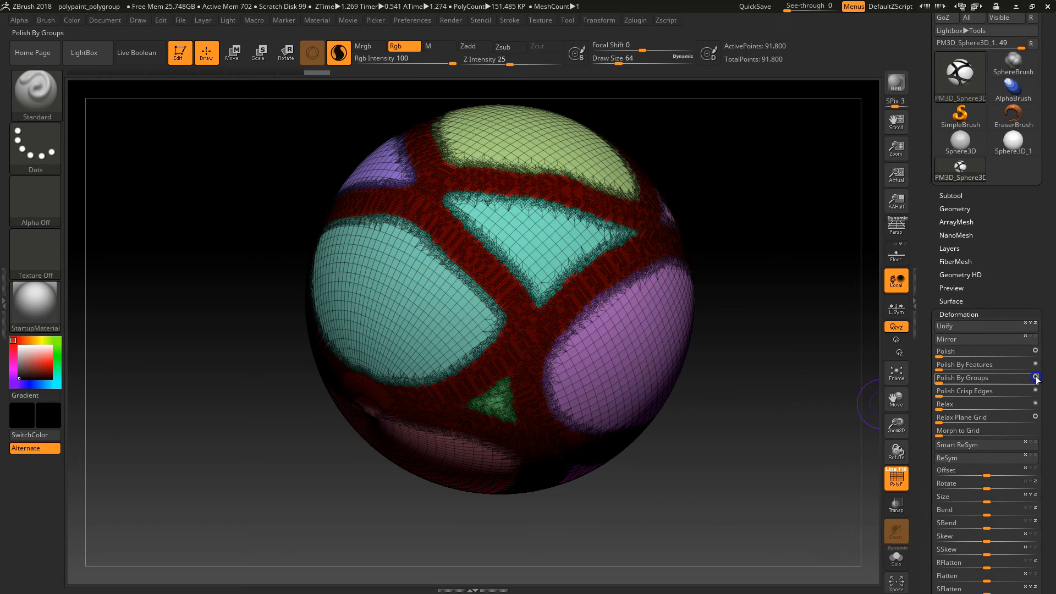
pyautogui.moveTo(939, 382); pyautogui.dragTo(949, 383)
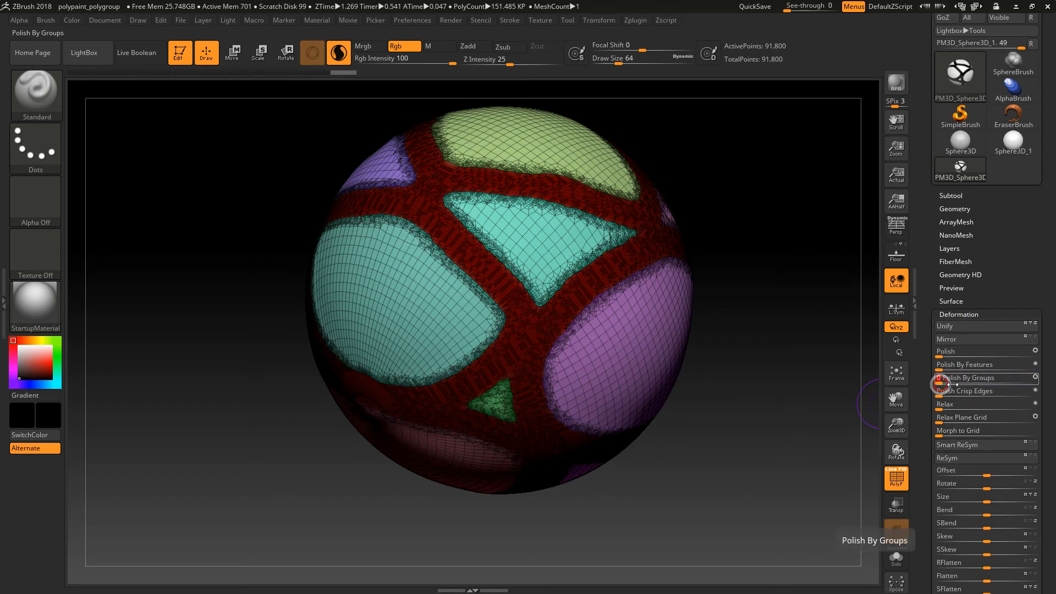
# Isolate the red band polygroup by hiding all other groups, and turn off the polyframe display.
pyautogui.moveTo(778, 326)
pyautogui.mouseDown()
pyautogui.moveTo(759, 364)
pyautogui.moveTo(761, 401)
pyautogui.moveTo(797, 345)
pyautogui.mouseUp()
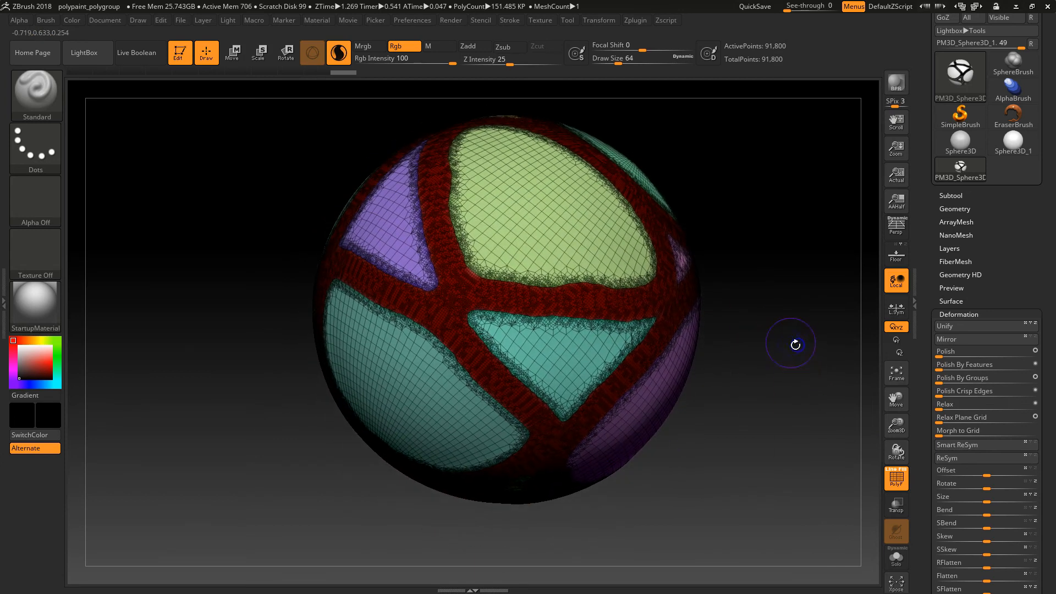
pyautogui.keyDown('ctrl'); pyautogui.keyDown('shift'); pyautogui.click(645, 302); pyautogui.keyUp('shift'); pyautogui.keyUp('ctrl')
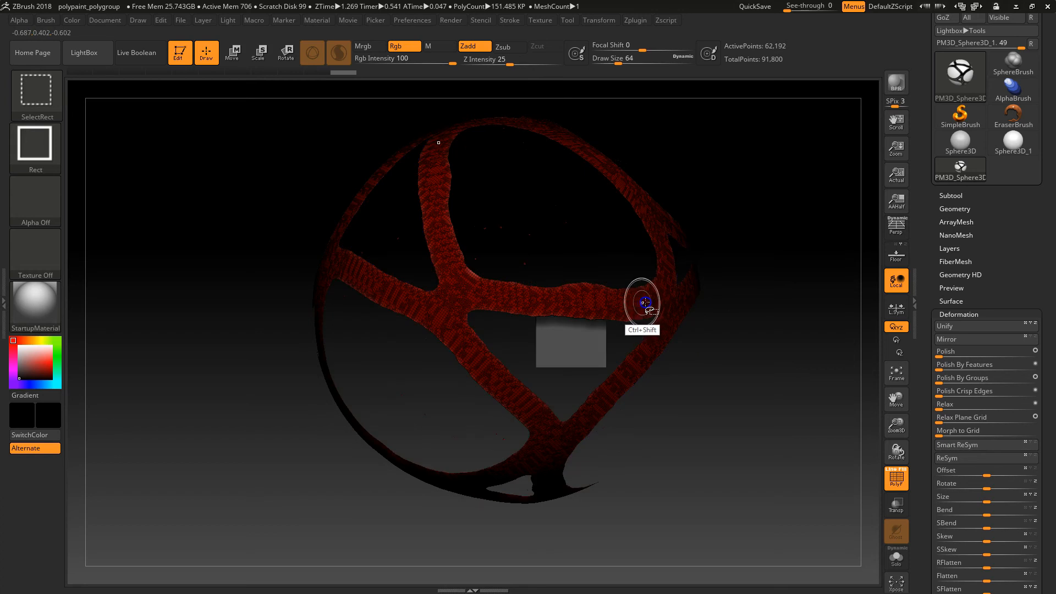
pyautogui.moveTo(761, 347)
pyautogui.mouseDown()
pyautogui.moveTo(695, 413)
pyautogui.moveTo(749, 408)
pyautogui.moveTo(747, 351)
pyautogui.moveTo(762, 418)
pyautogui.moveTo(736, 300)
pyautogui.moveTo(744, 354)
pyautogui.mouseUp()
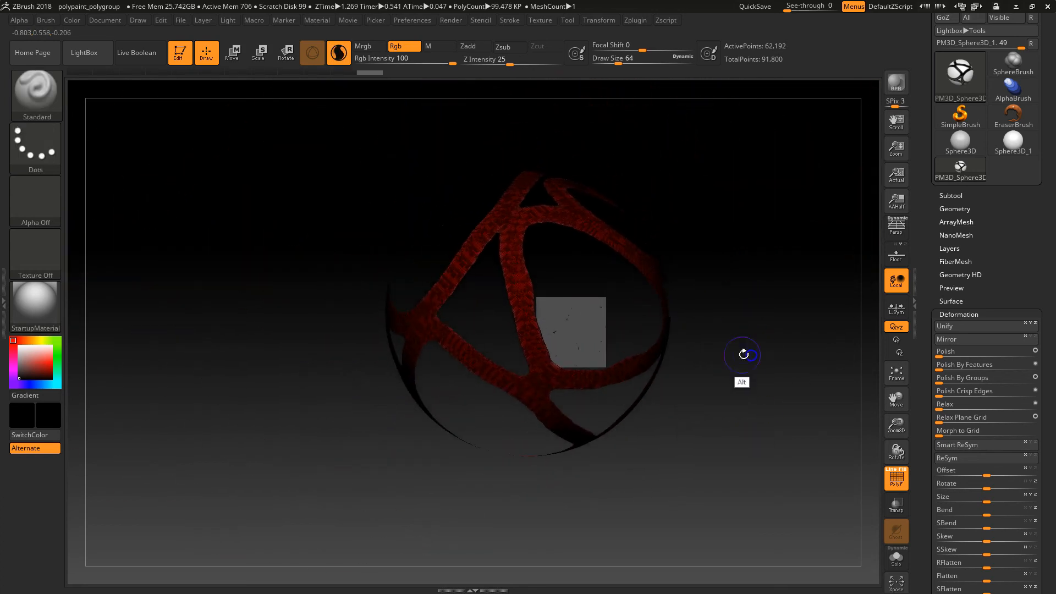
pyautogui.hotkey('shift', 'f')
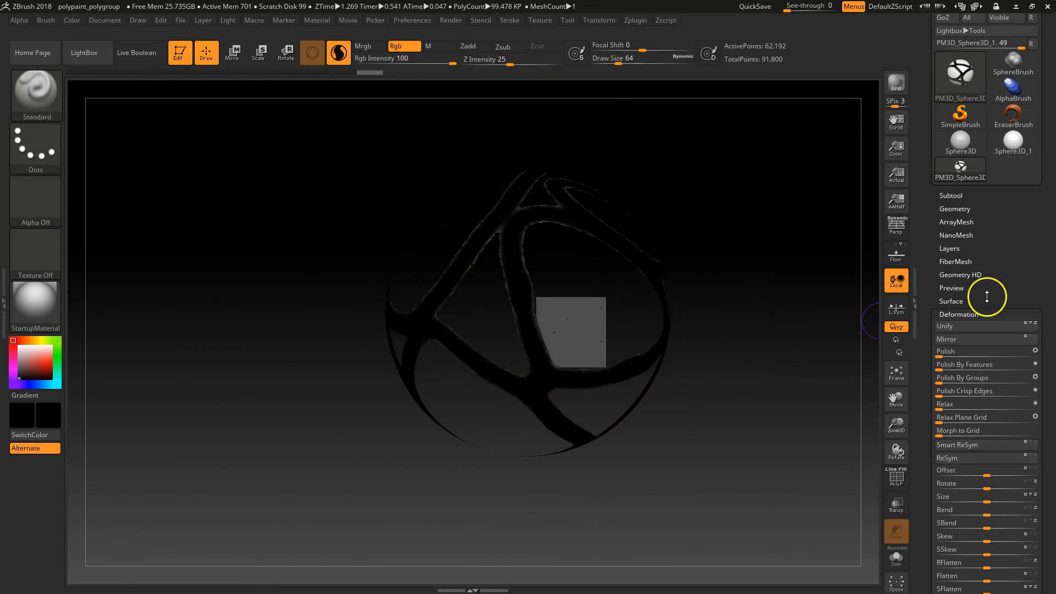
# Turn off polypaint display on the PM3D_Sphere3D_1 subtool and set the active color to white.
pyautogui.click(952, 198)
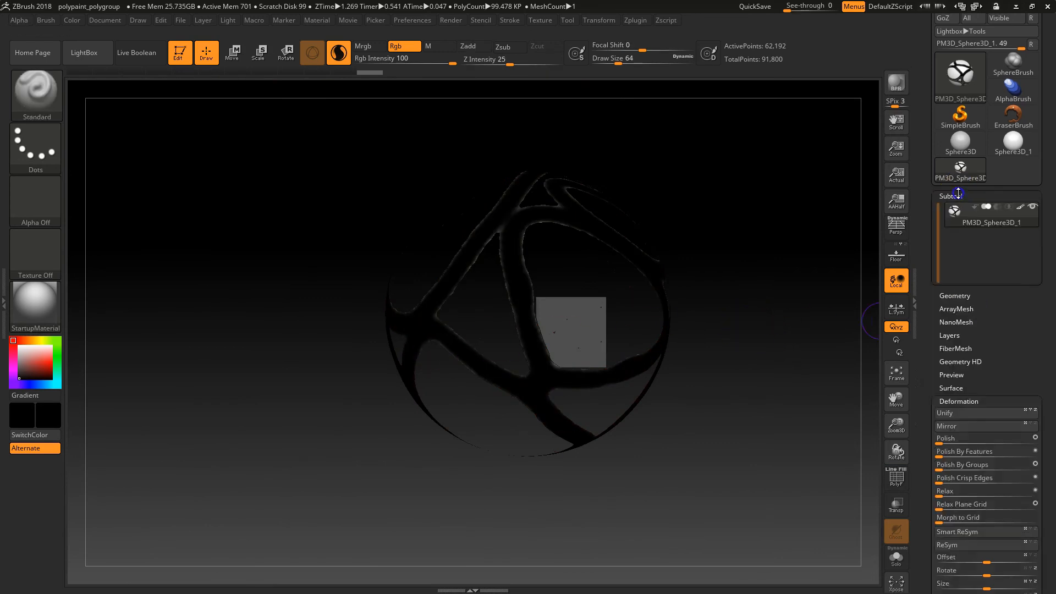
pyautogui.click(1020, 211)
pyautogui.click(1022, 207)
pyautogui.click(1022, 209)
pyautogui.click(1022, 208)
pyautogui.click(1022, 208)
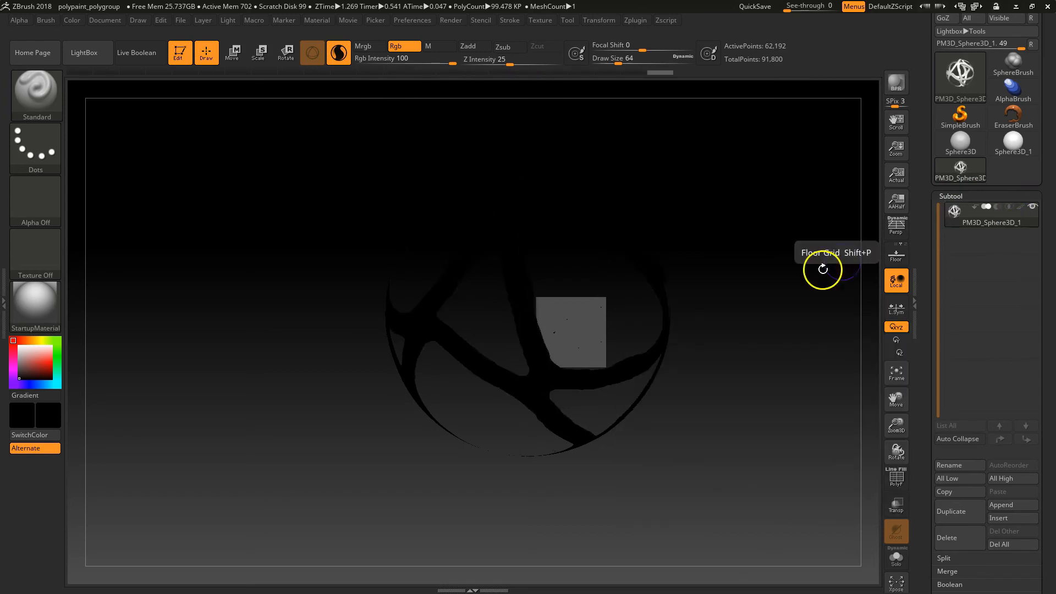
pyautogui.moveTo(25, 349); pyautogui.dragTo(7, 340)
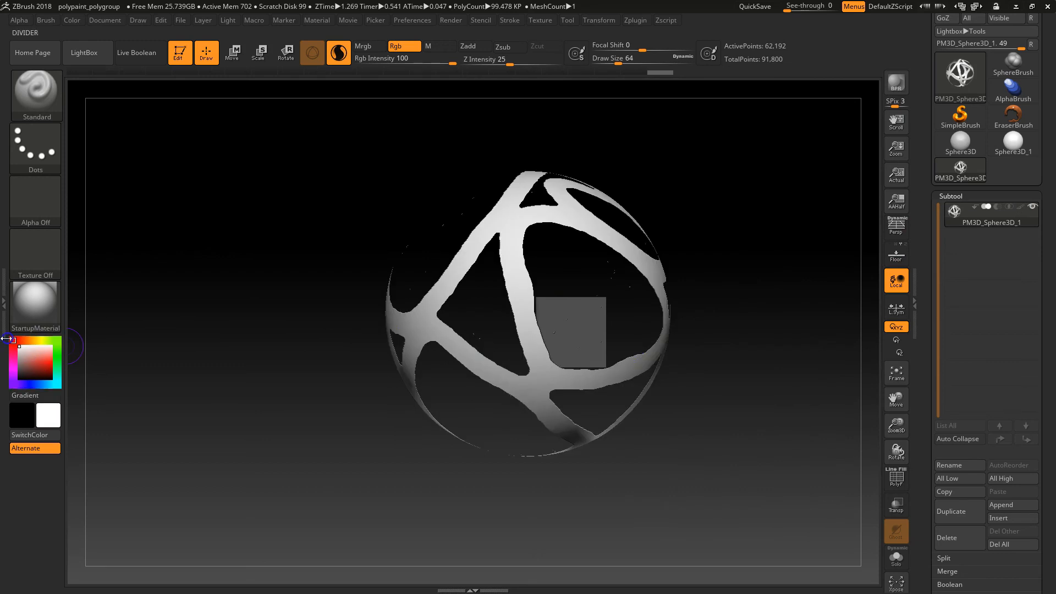
# Preview an Extract of the visible unmasked bands with a thickness of 0.02.
pyautogui.moveTo(717, 327); pyautogui.dragTo(740, 352)
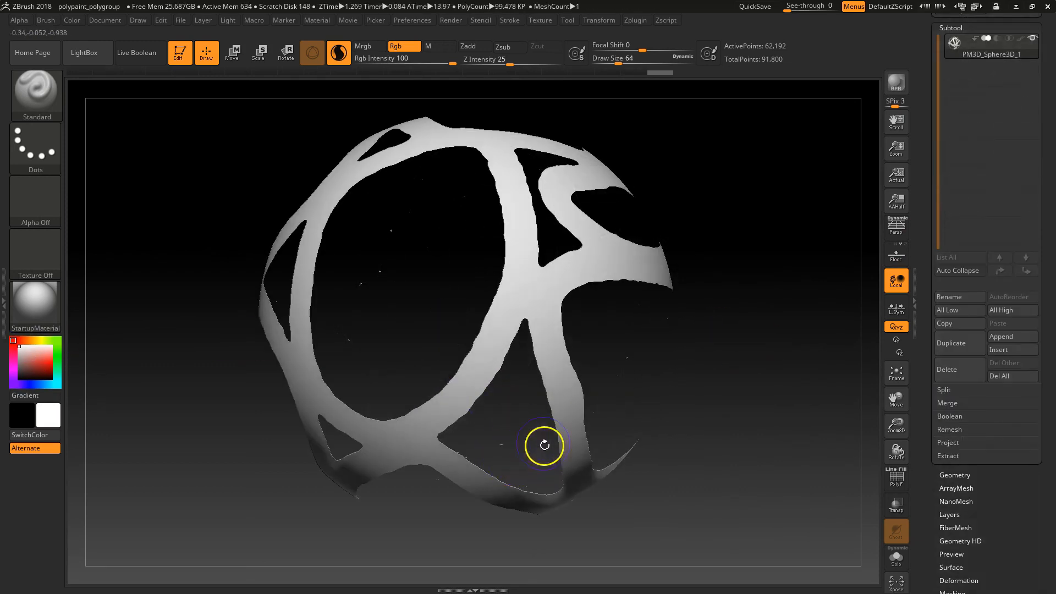
pyautogui.moveTo(1043, 240); pyautogui.dragTo(1039, 208)
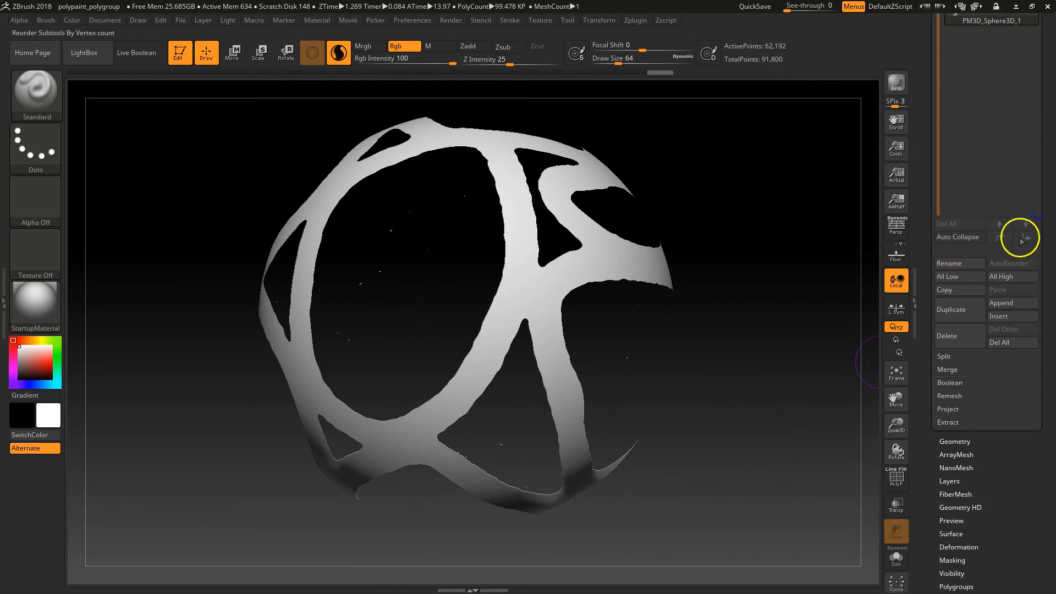
pyautogui.click(948, 422)
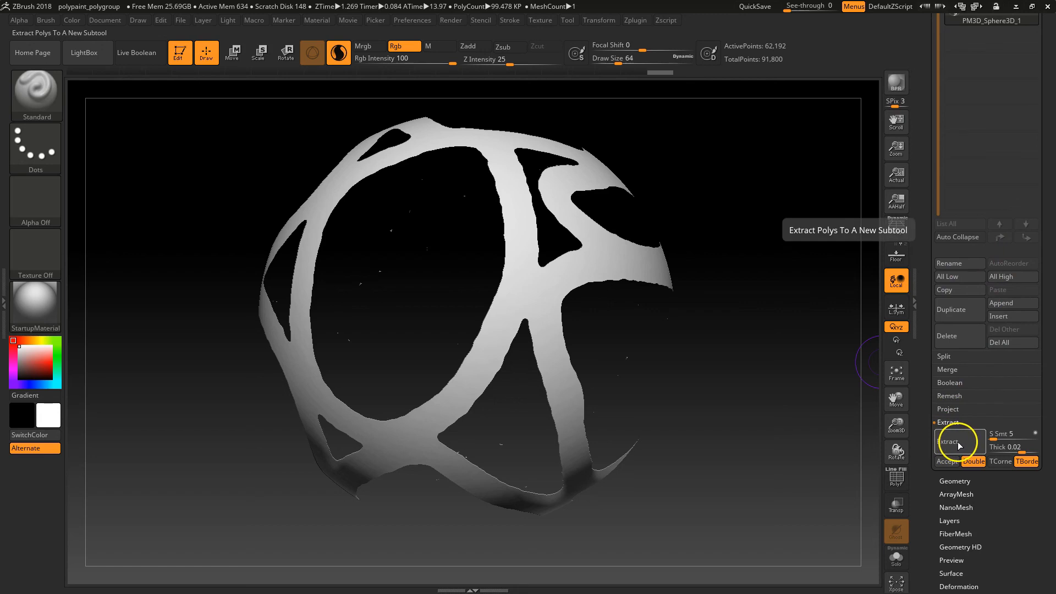
pyautogui.click(961, 444)
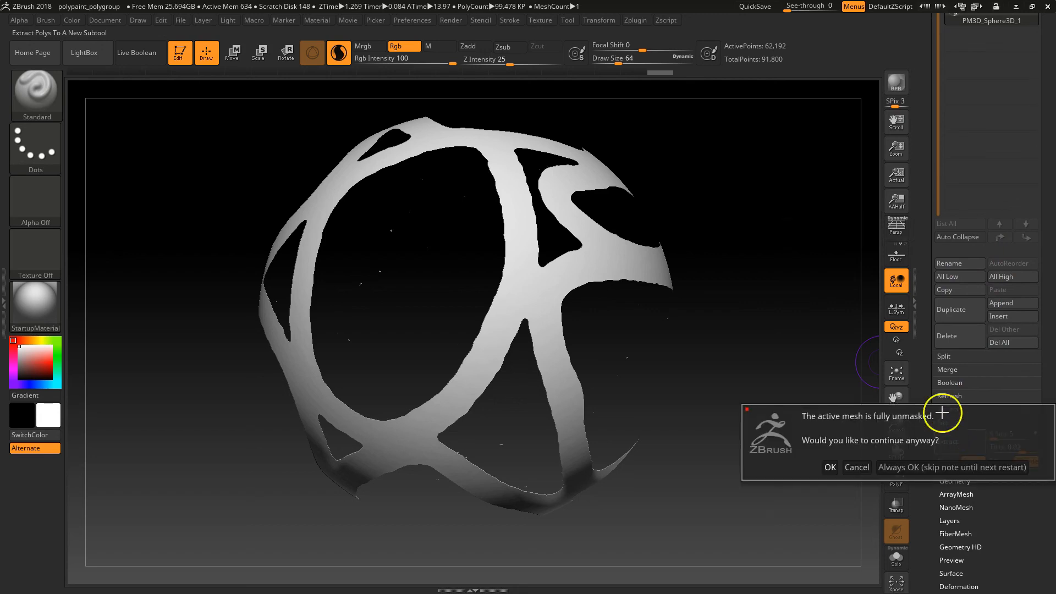
pyautogui.click(830, 467)
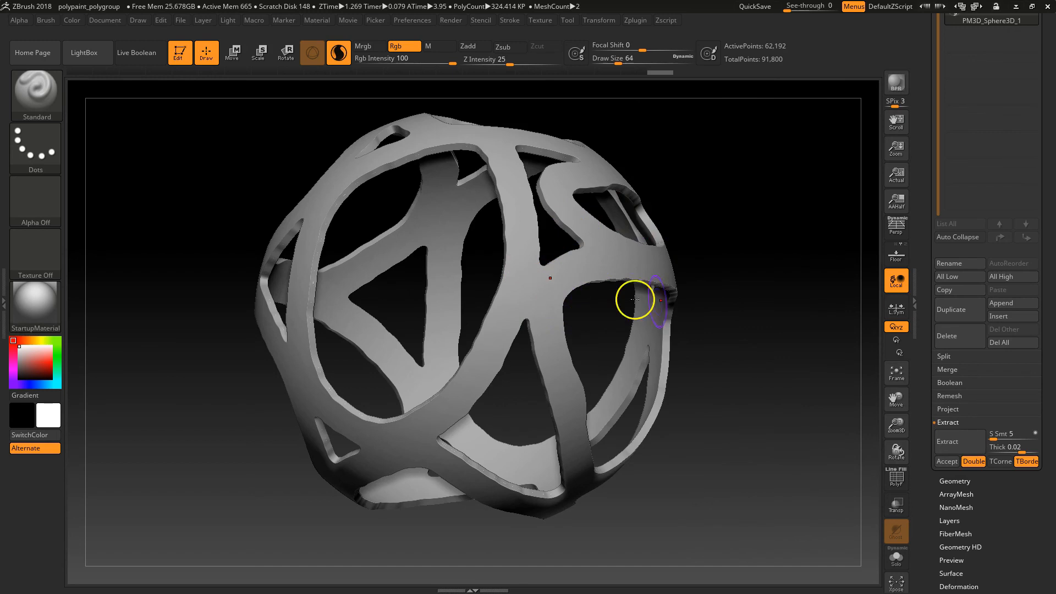
pyautogui.moveTo(766, 372)
pyautogui.mouseDown()
pyautogui.moveTo(775, 373)
pyautogui.moveTo(693, 372)
pyautogui.moveTo(769, 373)
pyautogui.mouseUp()
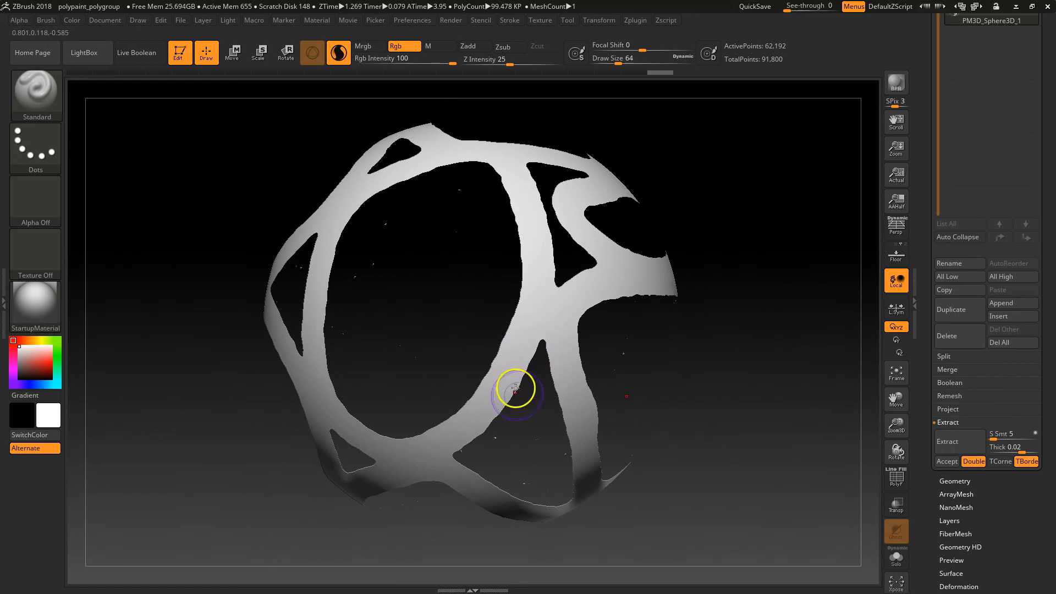
# Extract the visible bands with smoothing 5, thickness 0.02 and Double on, and accept the result as a new subtool.
pyautogui.click(960, 443)
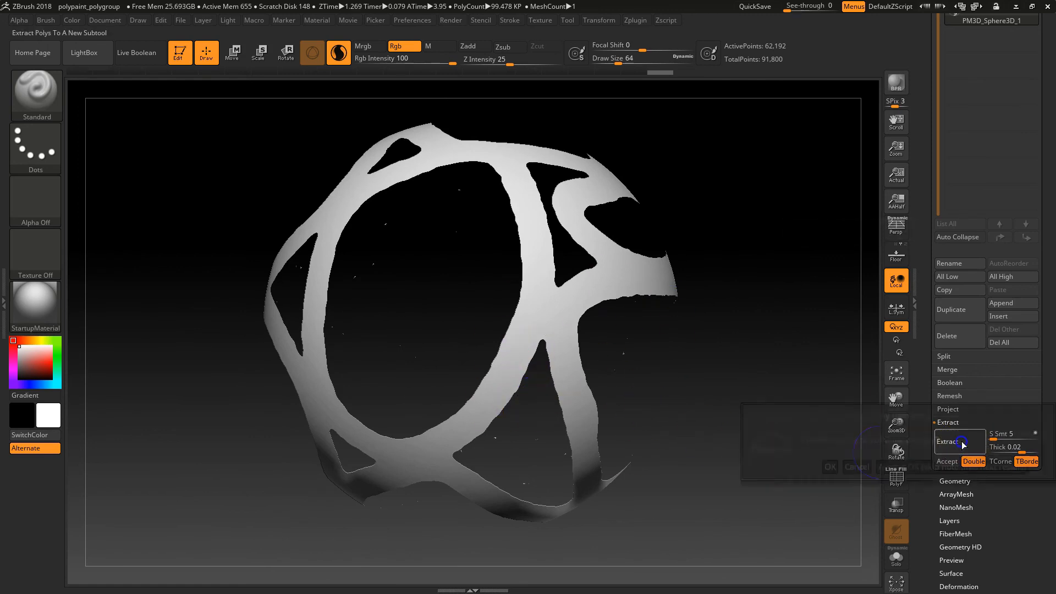
pyautogui.click(814, 467)
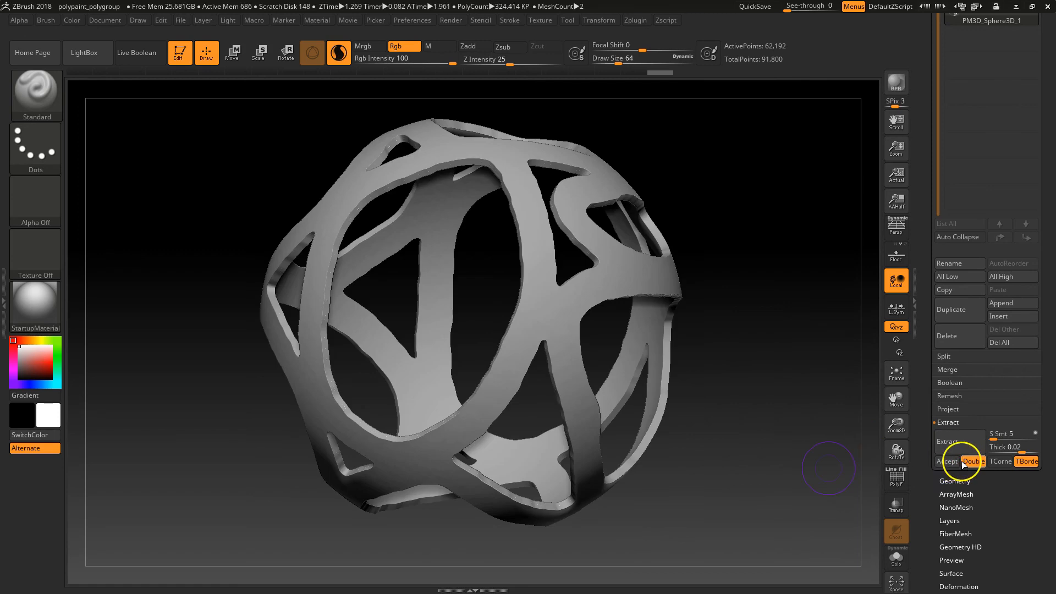
pyautogui.click(947, 462)
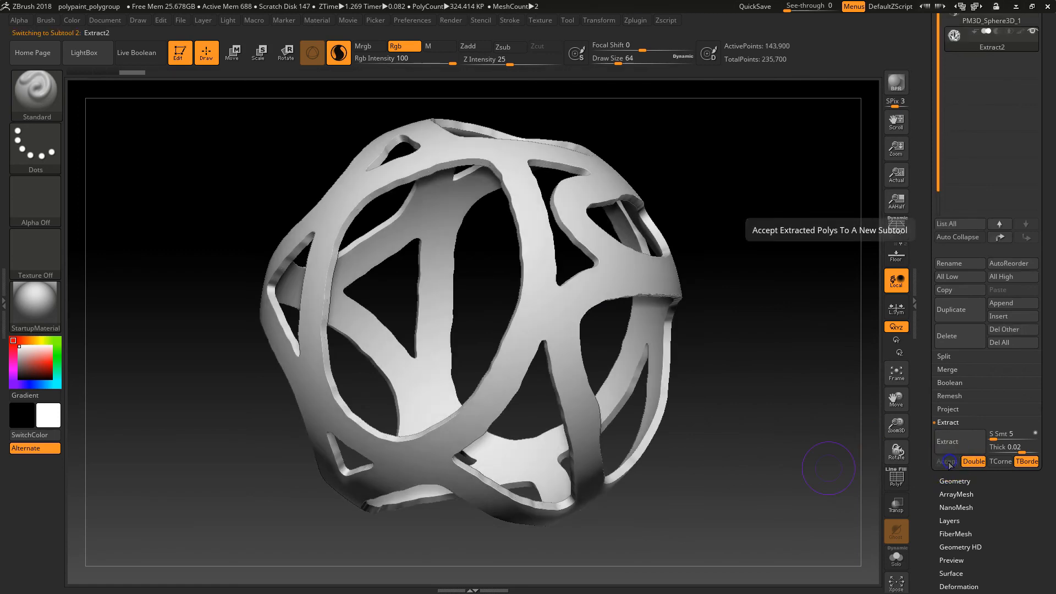
# Select the original PM3D_Sphere3D_1 subtool in place of the extracted mesh.
pyautogui.moveTo(856, 450)
pyautogui.mouseDown()
pyautogui.moveTo(783, 414)
pyautogui.moveTo(755, 343)
pyautogui.moveTo(738, 367)
pyautogui.moveTo(881, 339)
pyautogui.mouseUp()
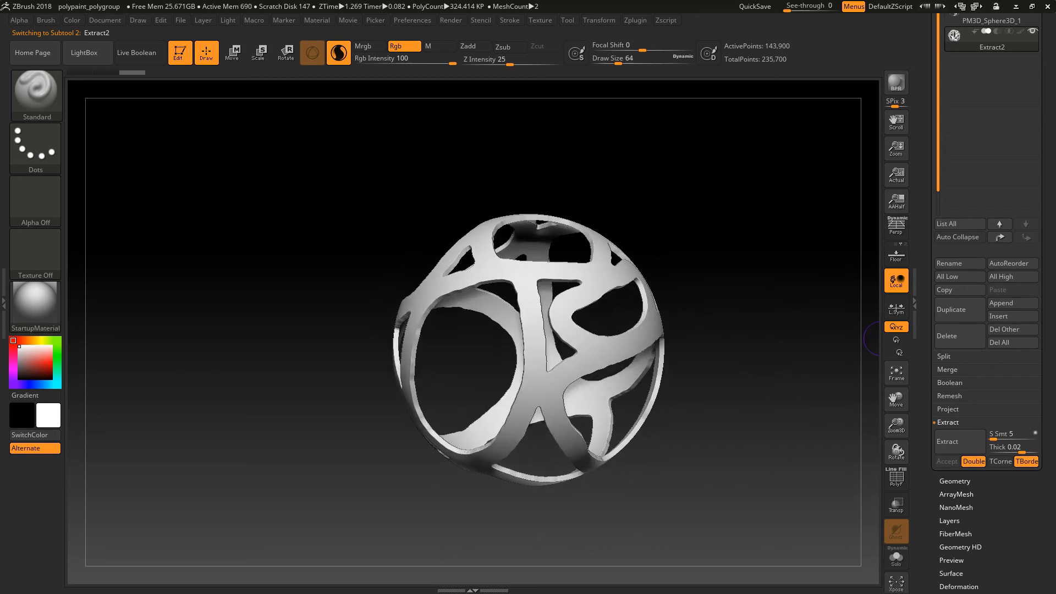
pyautogui.moveTo(1047, 130); pyautogui.dragTo(1047, 263)
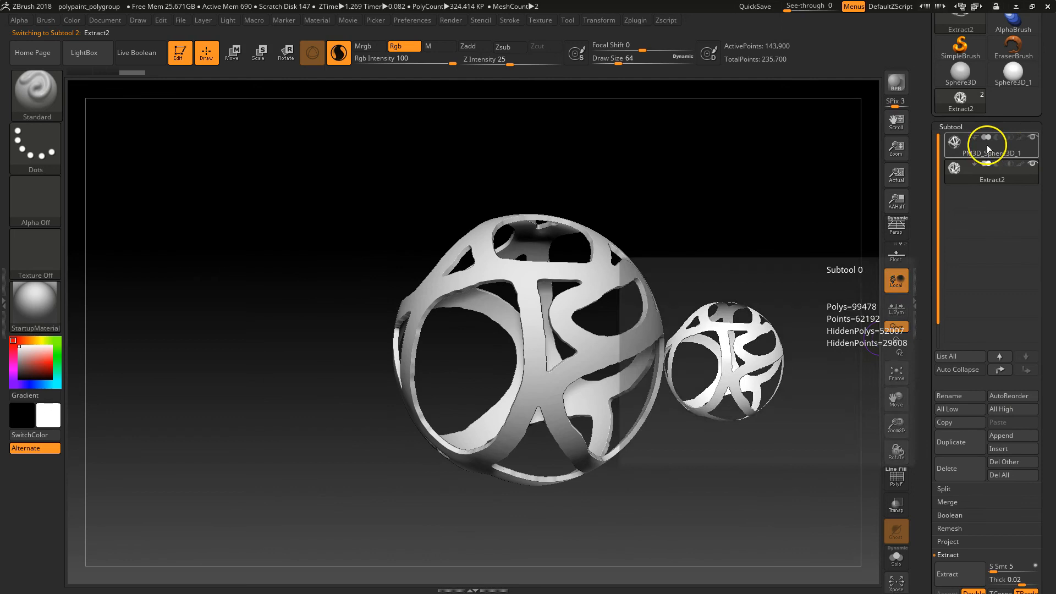
pyautogui.click(988, 145)
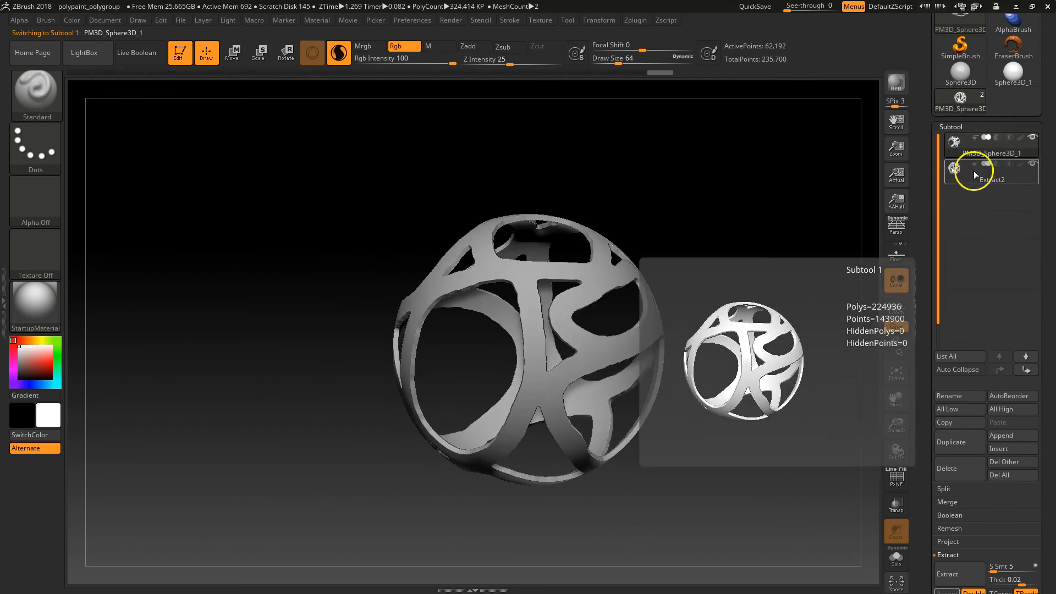
pyautogui.click(966, 154)
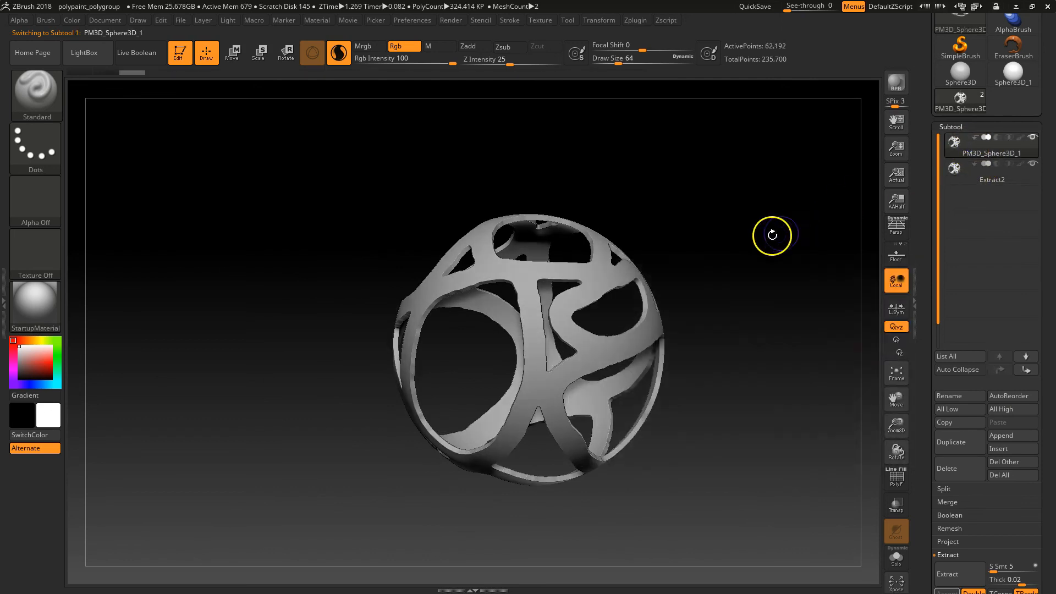
# Unhide the whole PM3D_Sphere3D_1 sphere and make the Extract2 subtool active.
pyautogui.keyDown('ctrl'); pyautogui.keyDown('shift'); pyautogui.click(710, 269); pyautogui.keyUp('shift'); pyautogui.keyUp('ctrl')
pyautogui.moveTo(757, 316)
pyautogui.mouseDown()
pyautogui.moveTo(766, 338)
pyautogui.moveTo(868, 292)
pyautogui.mouseUp()
pyautogui.click(1021, 182)
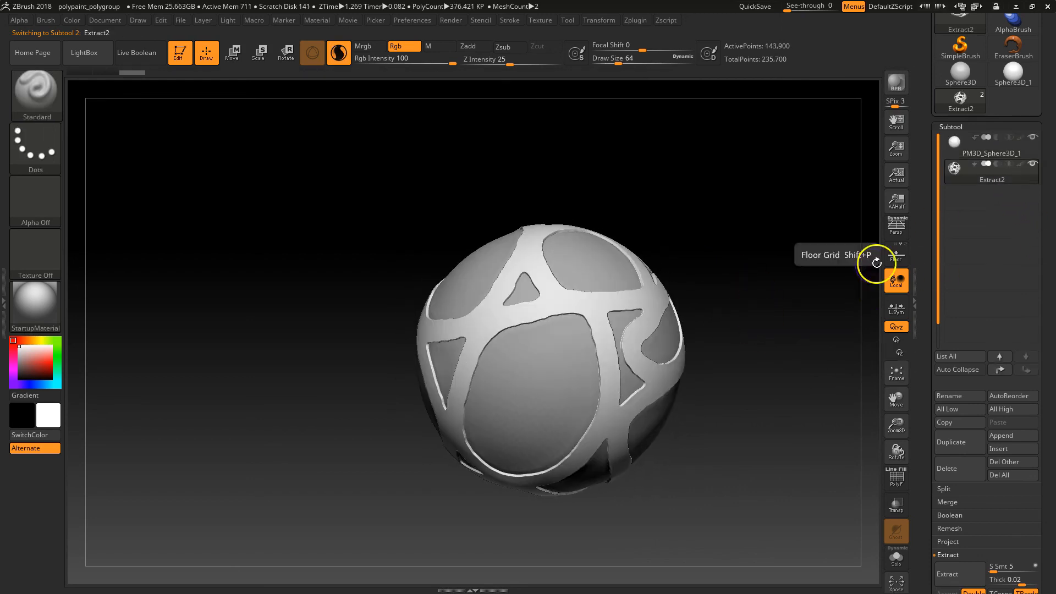
pyautogui.moveTo(808, 311); pyautogui.dragTo(819, 413)
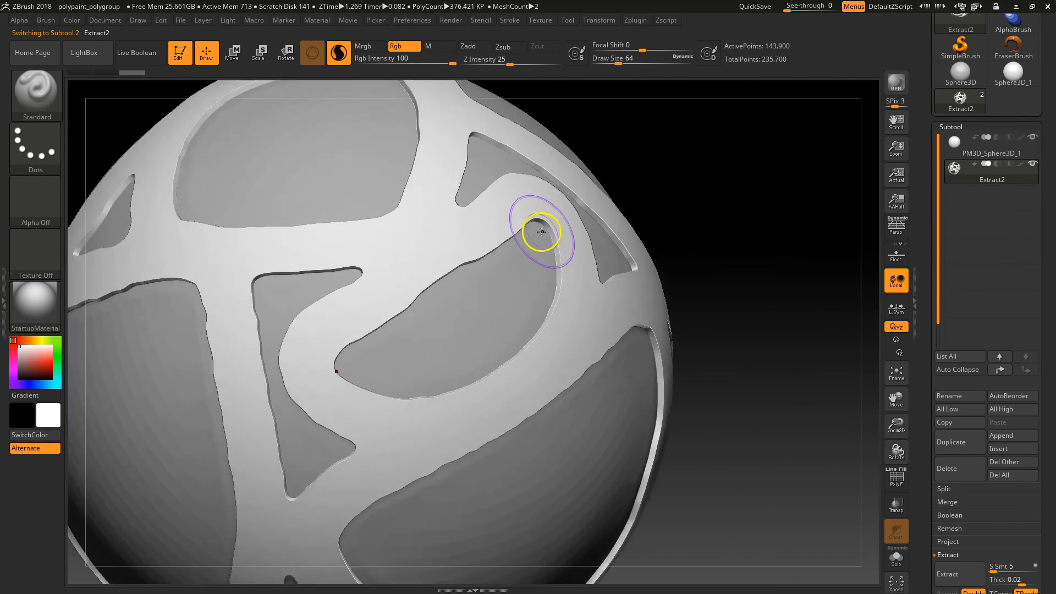
# Try smoothing the edges of the Extract2 bands with the Polish deformation.
pyautogui.moveTo(1051, 377); pyautogui.dragTo(1048, 286)
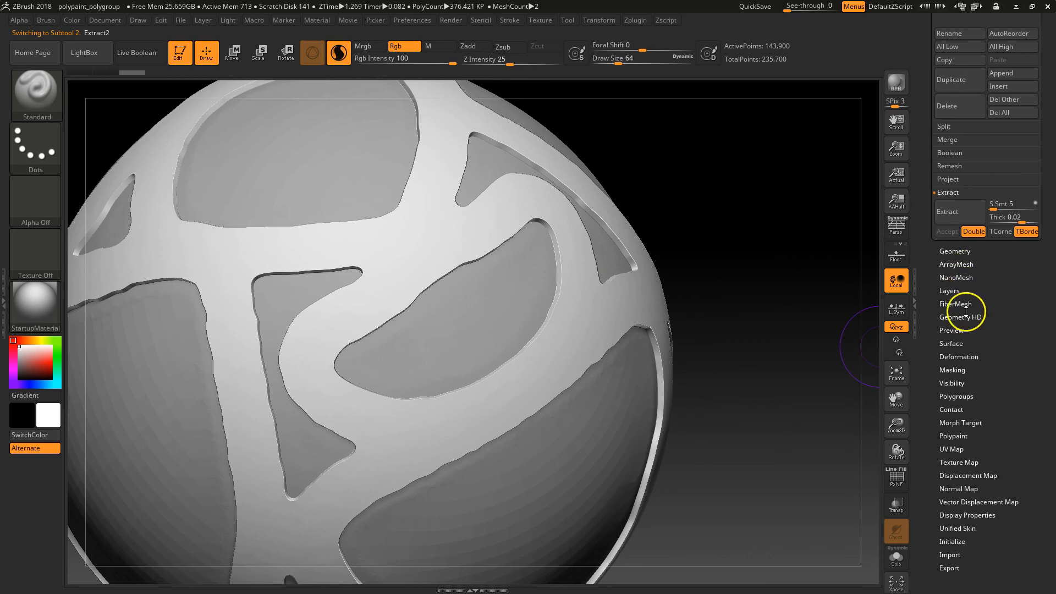
pyautogui.click(964, 359)
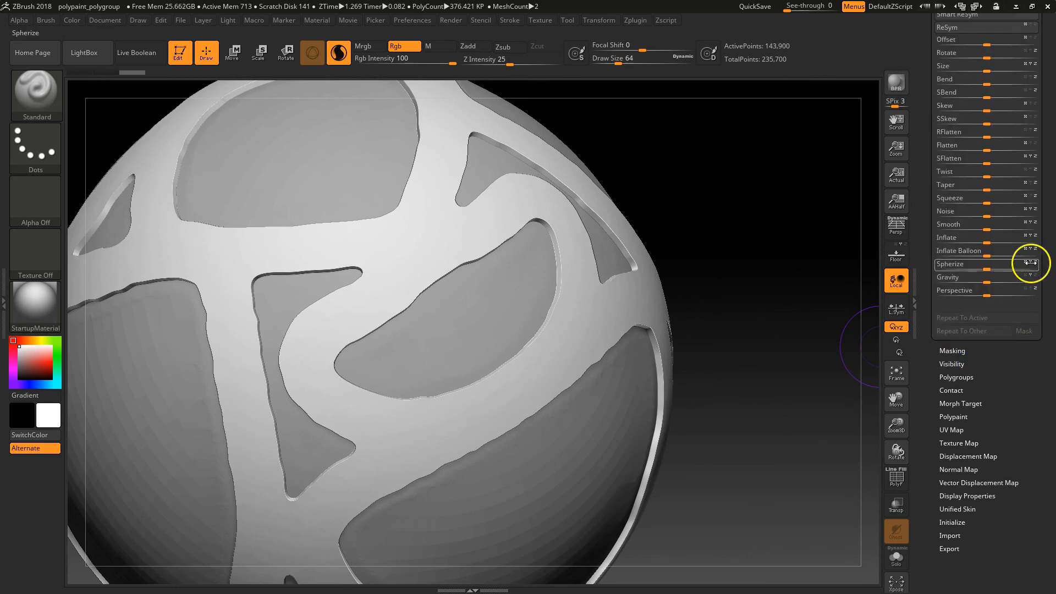
pyautogui.moveTo(1046, 211); pyautogui.dragTo(1049, 330)
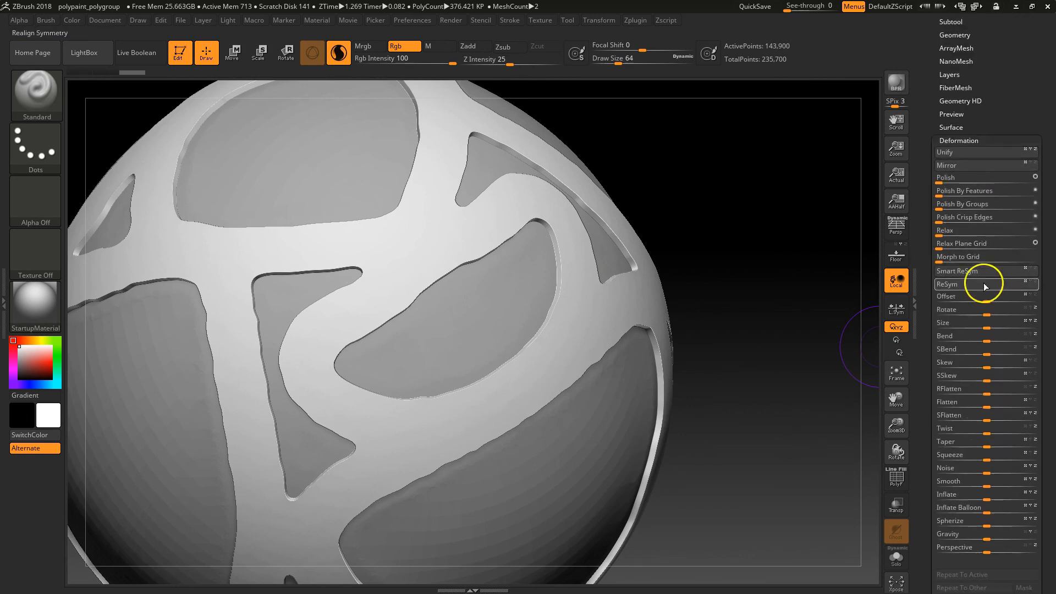
pyautogui.moveTo(1001, 179); pyautogui.dragTo(941, 185)
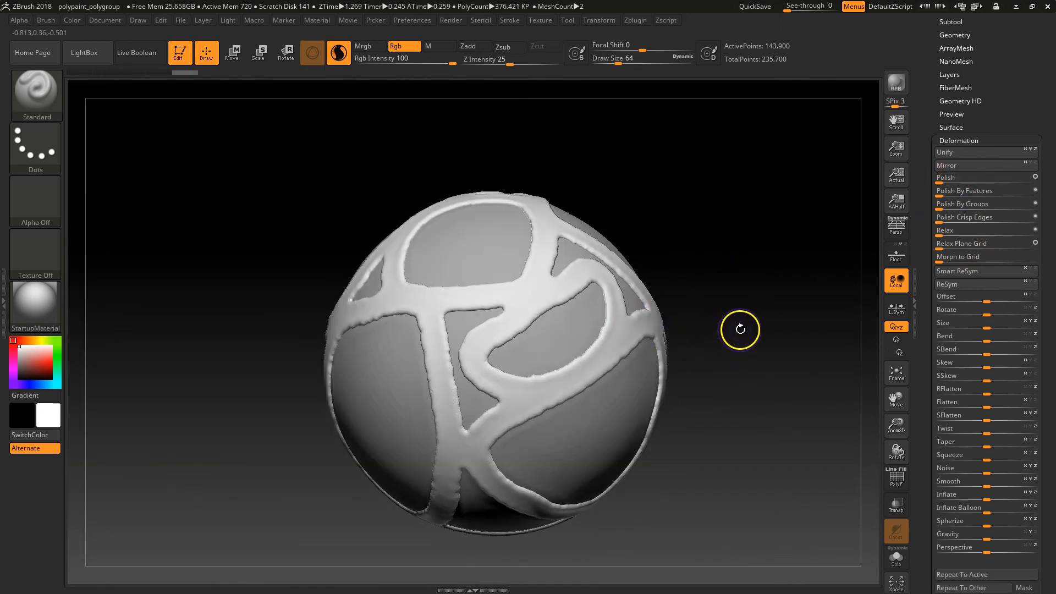
# Undo the Polish deformation on the extracted bands and check the mesh around the sphere.
pyautogui.press('ctrl')
pyautogui.keyDown('ctrl'); pyautogui.click(734, 333); pyautogui.keyUp('ctrl')
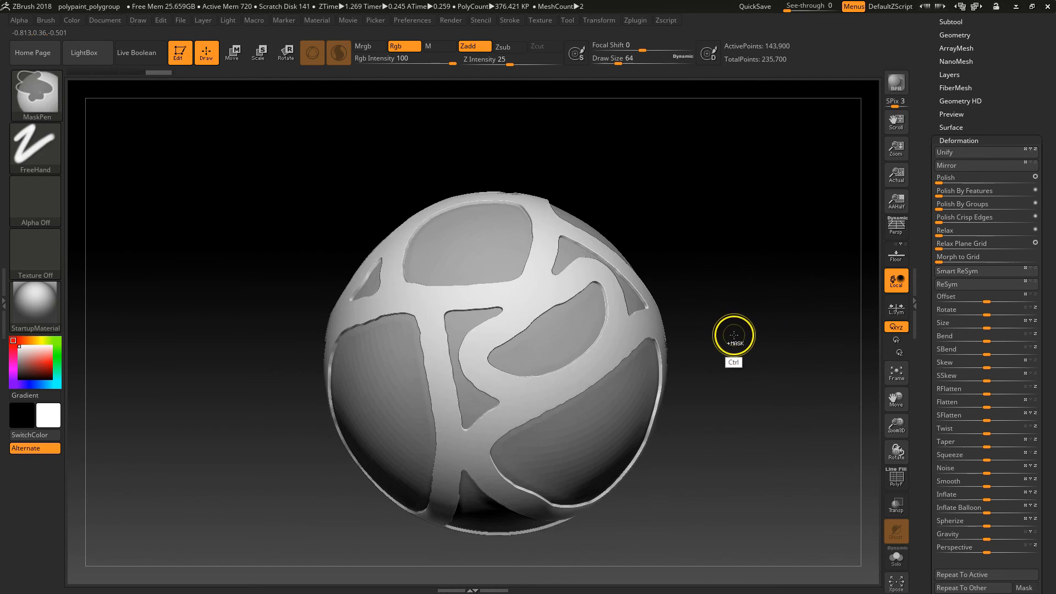
pyautogui.moveTo(738, 326); pyautogui.dragTo(758, 360)
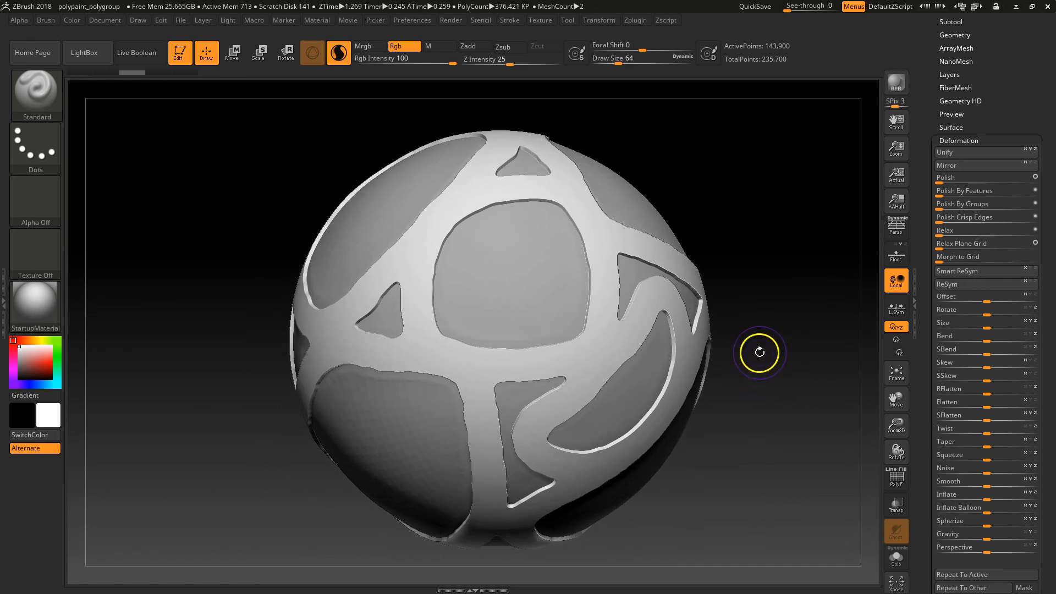